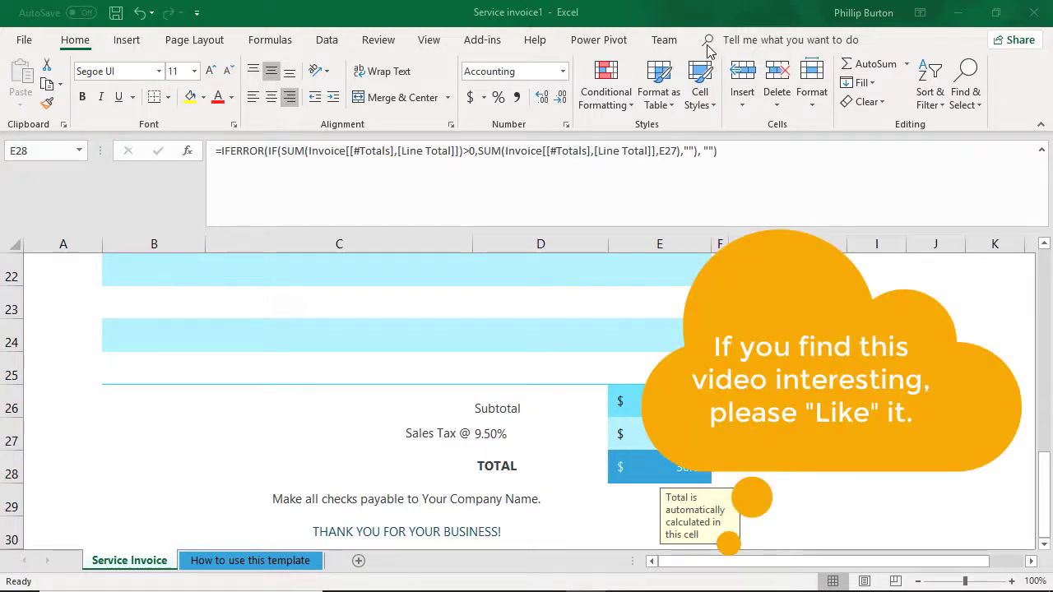
# Step: Search the commands for "colo" and apply the red font color to the TOTAL amount in cell E28
pyautogui.click(784, 39)
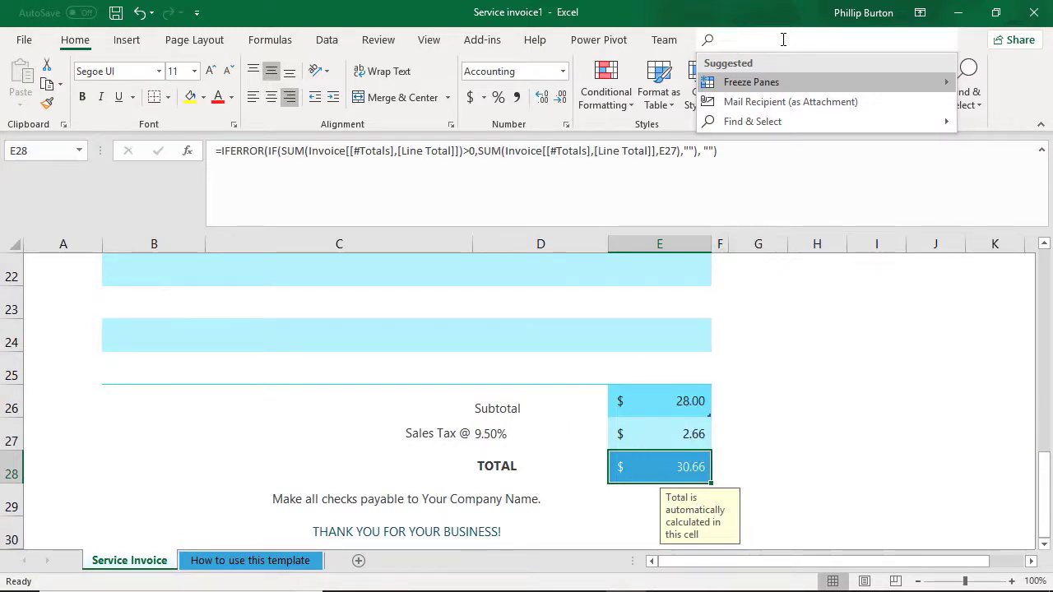
pyautogui.write('colo')
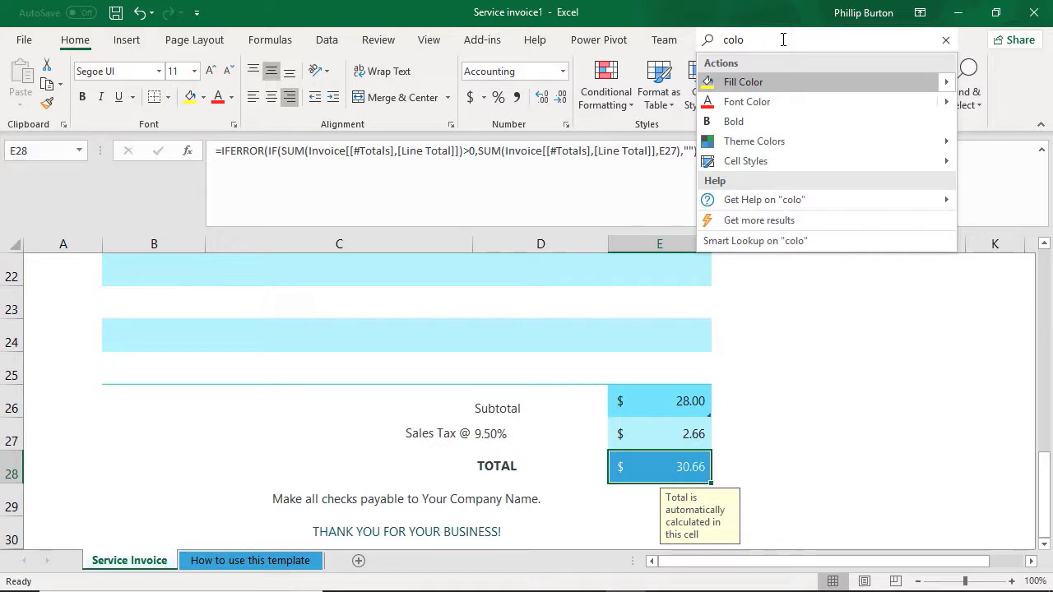
pyautogui.click(777, 101)
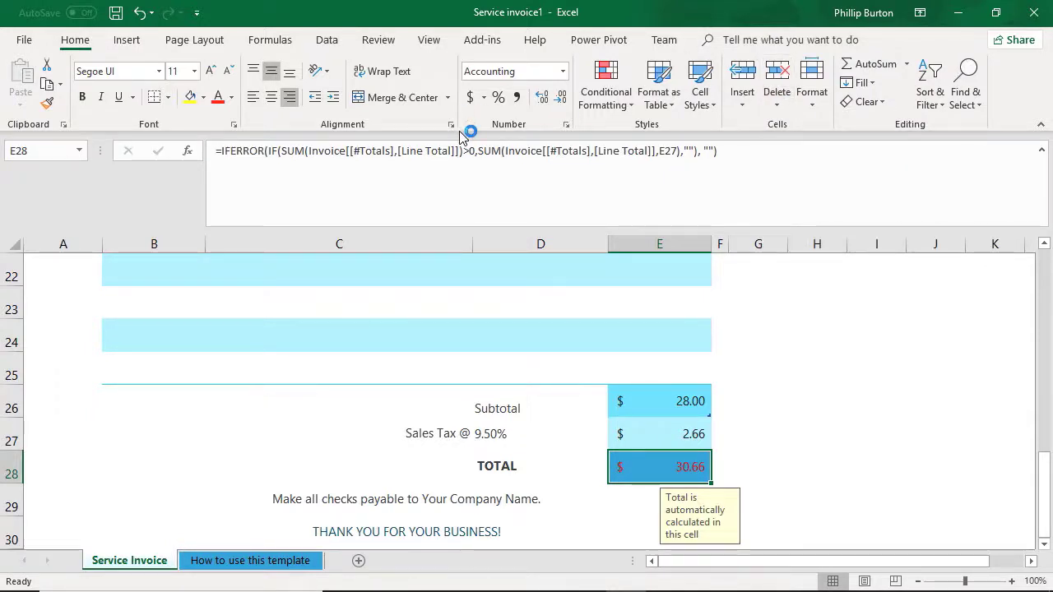
# Step: Search the commands for "colo" and examine the fill color palette for the TOTAL cell, without applying a color
pyautogui.click(745, 39)
pyautogui.write('colo')
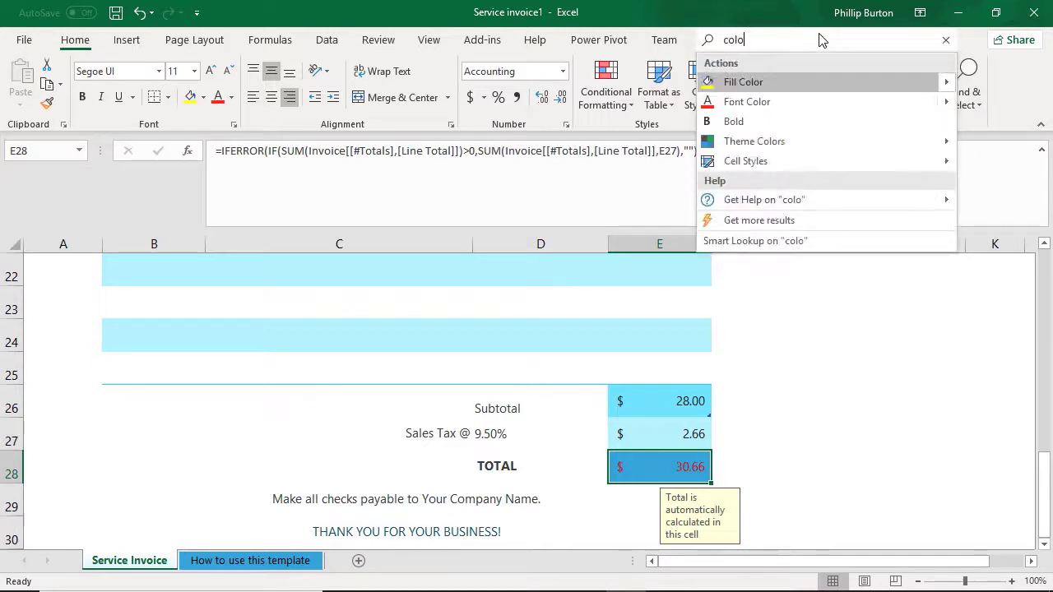
pyautogui.click(929, 83)
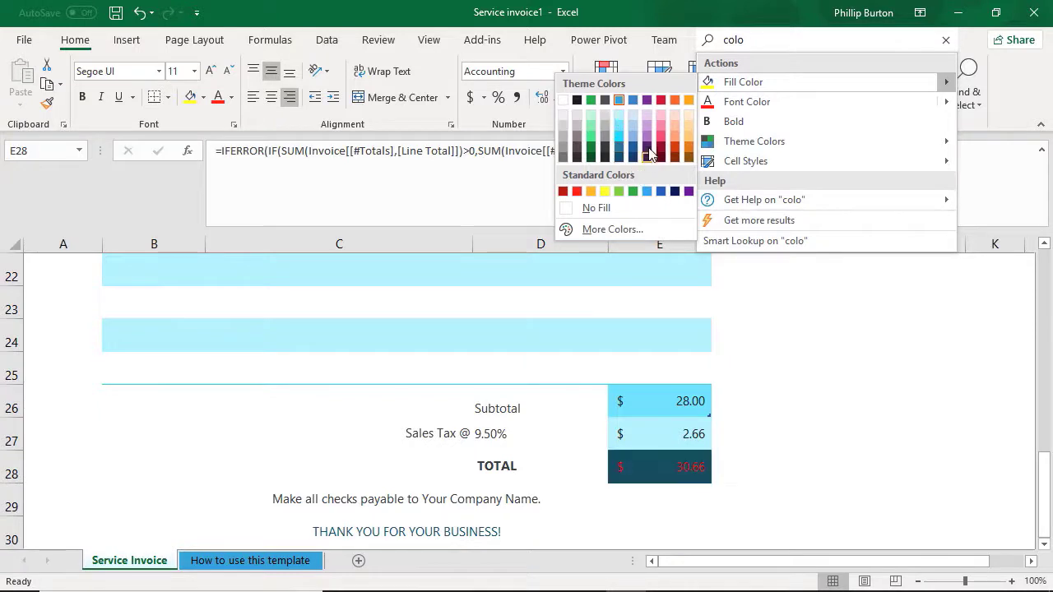
pyautogui.click(215, 105)
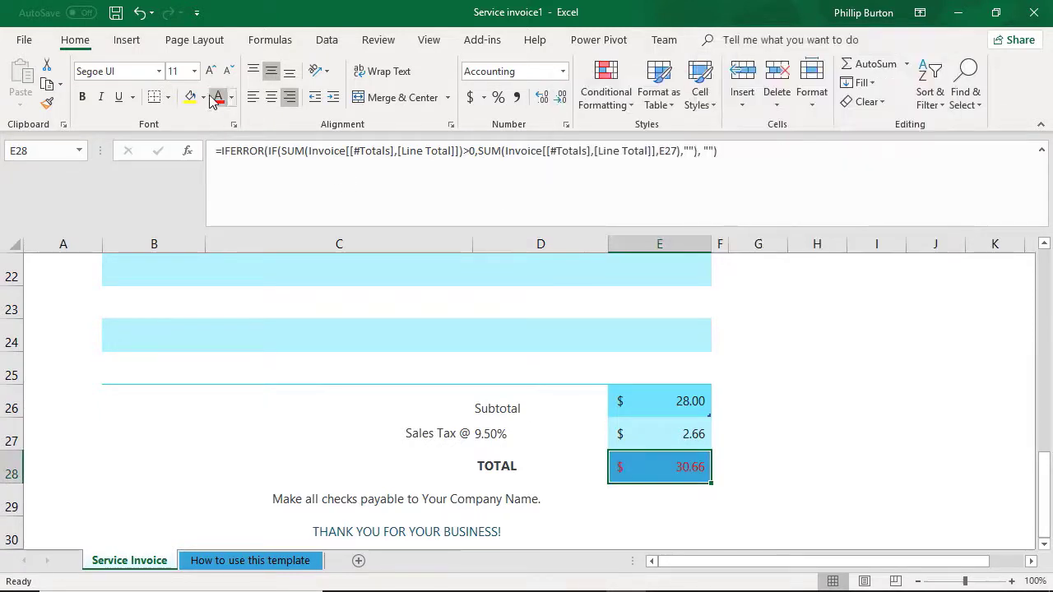
pyautogui.click(204, 100)
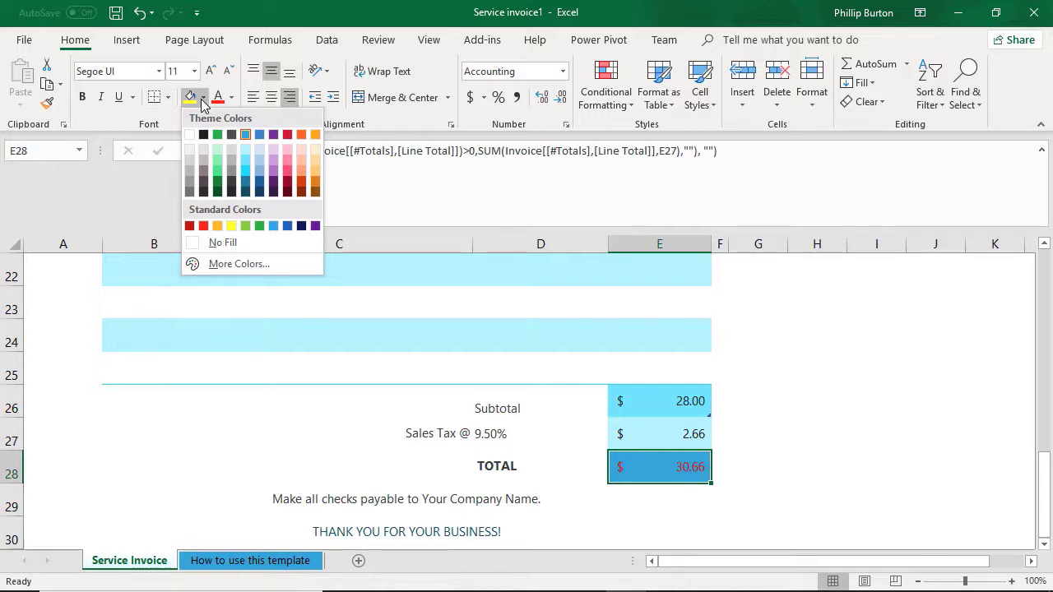
pyautogui.click(368, 130)
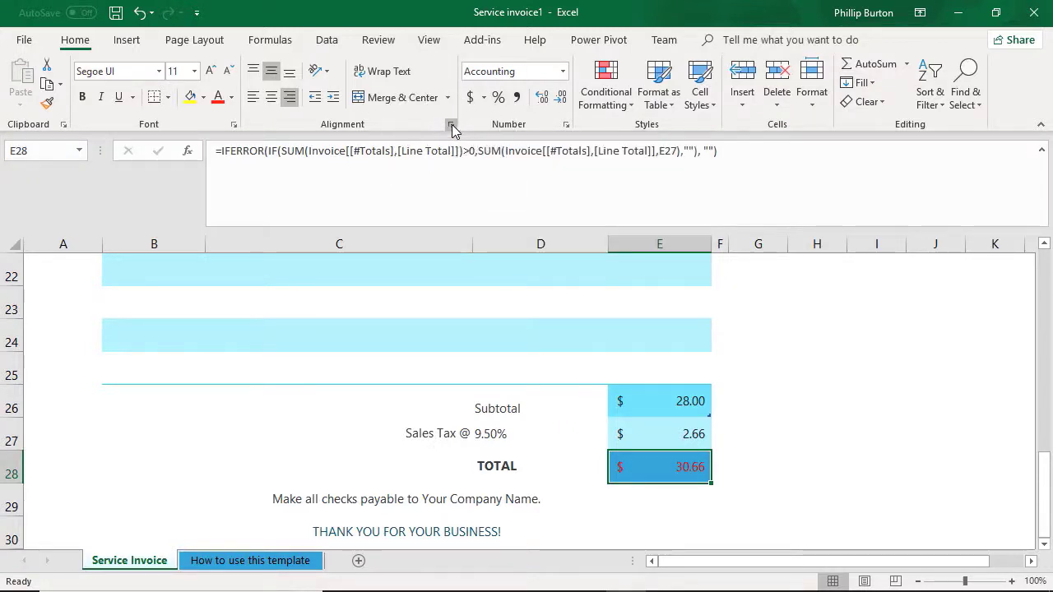
# Step: Review the alignment settings of the TOTAL cell in the Format Cells dialog and leave without changes
pyautogui.click(451, 127)
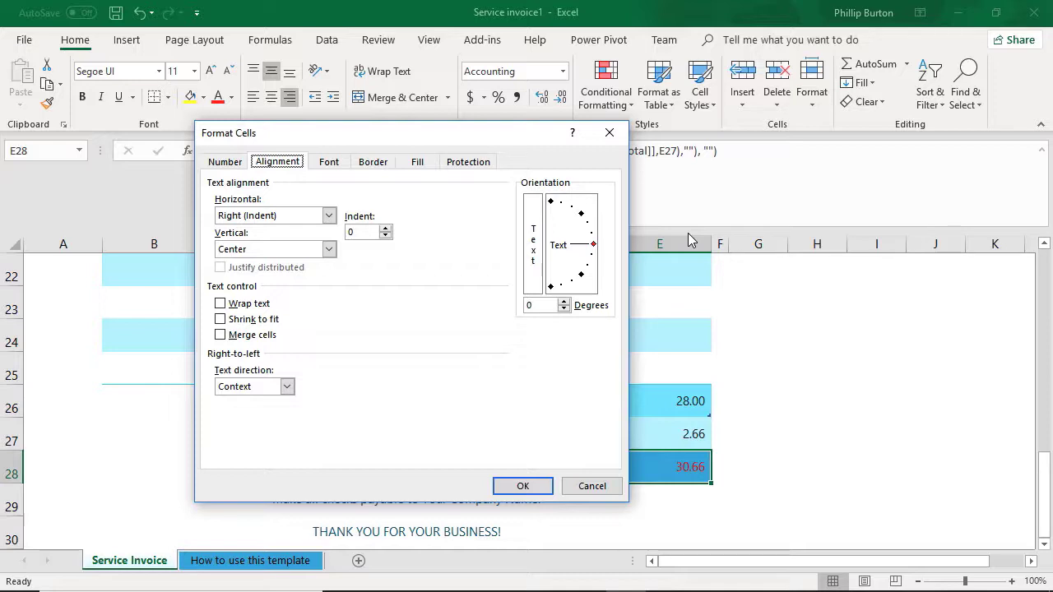
pyautogui.click(604, 486)
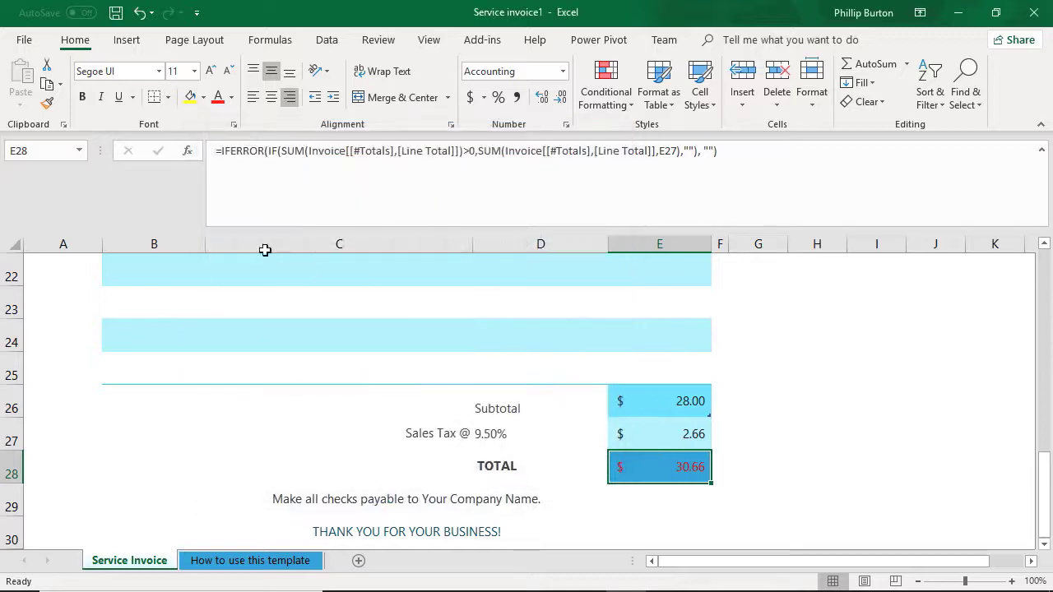
# Step: Copy the sales tax amount in E27 and review the Paste Special options, cancelling both the dialog and the copy
pyautogui.click(697, 434)
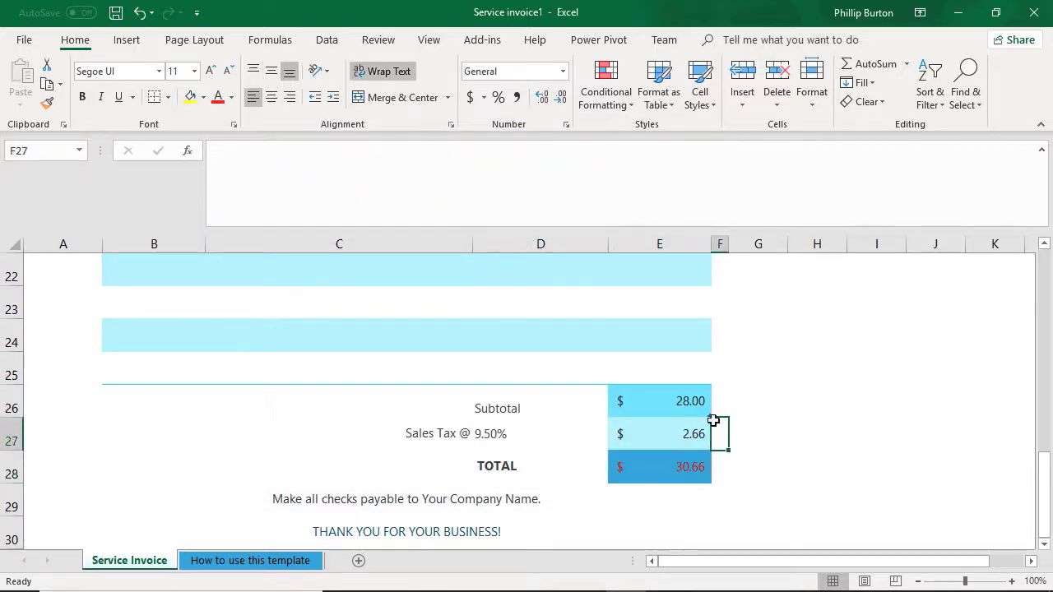
pyautogui.hotkey('ctrl', 'c')
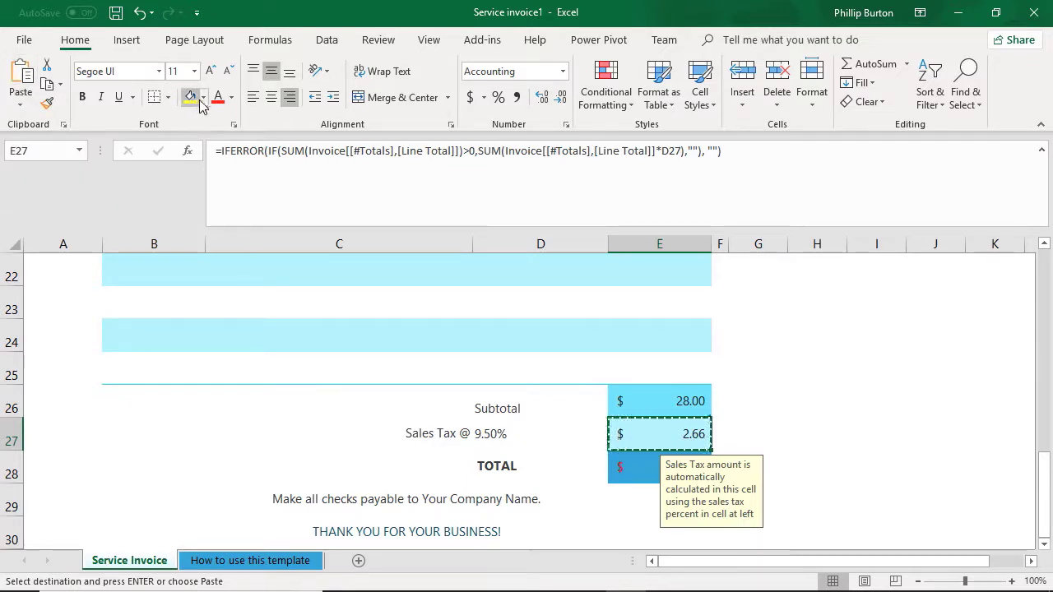
pyautogui.click(28, 100)
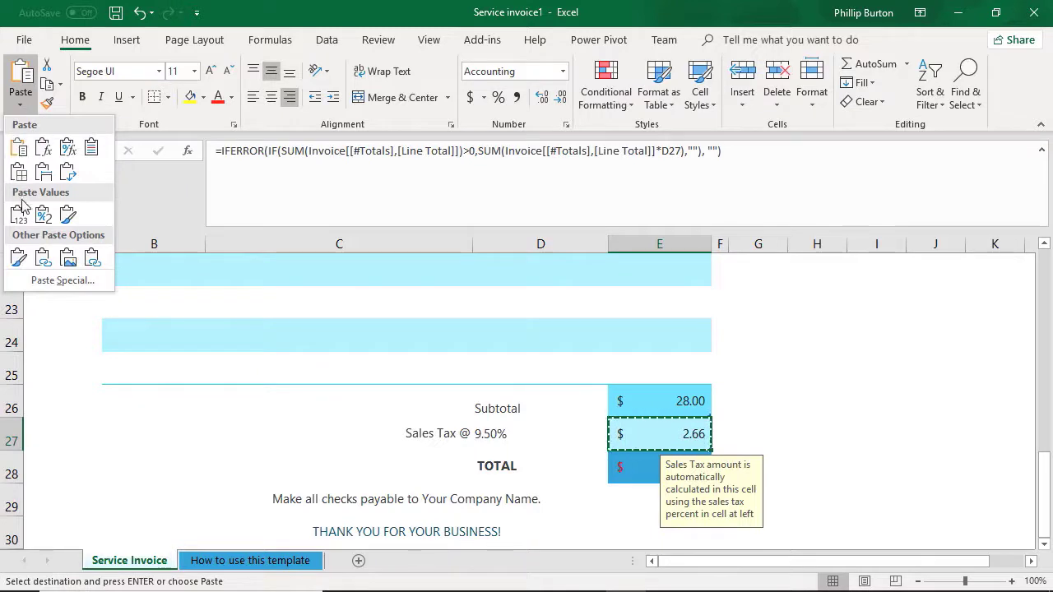
pyautogui.click(93, 283)
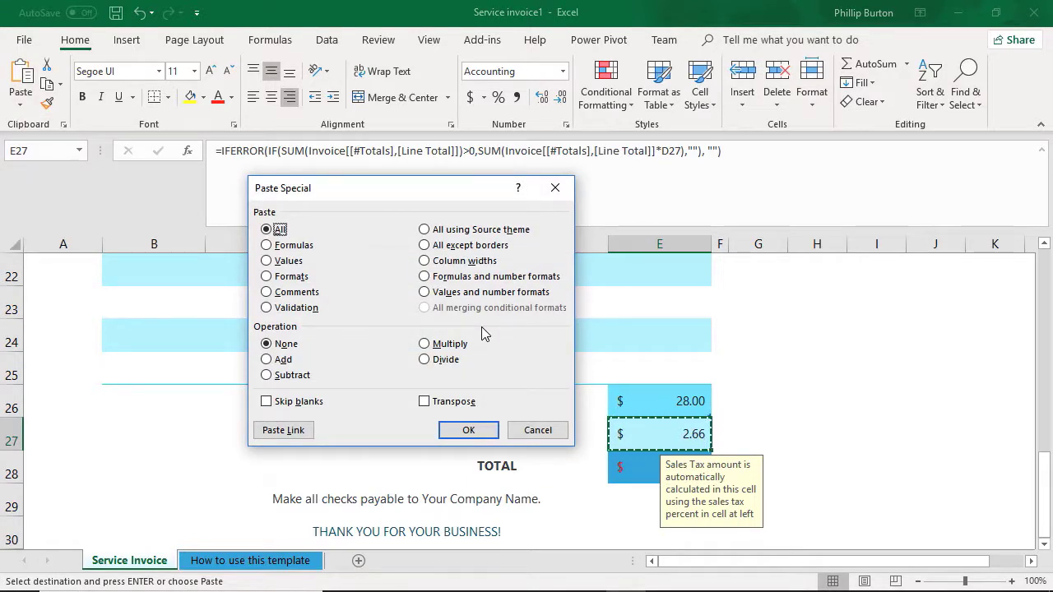
pyautogui.click(538, 430)
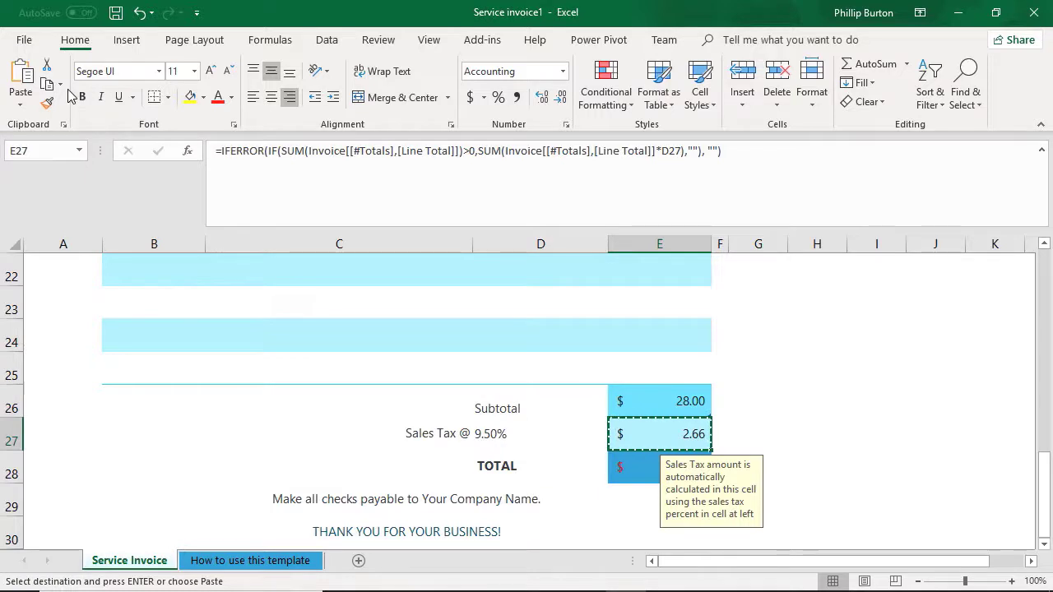
pyautogui.press('Escape')
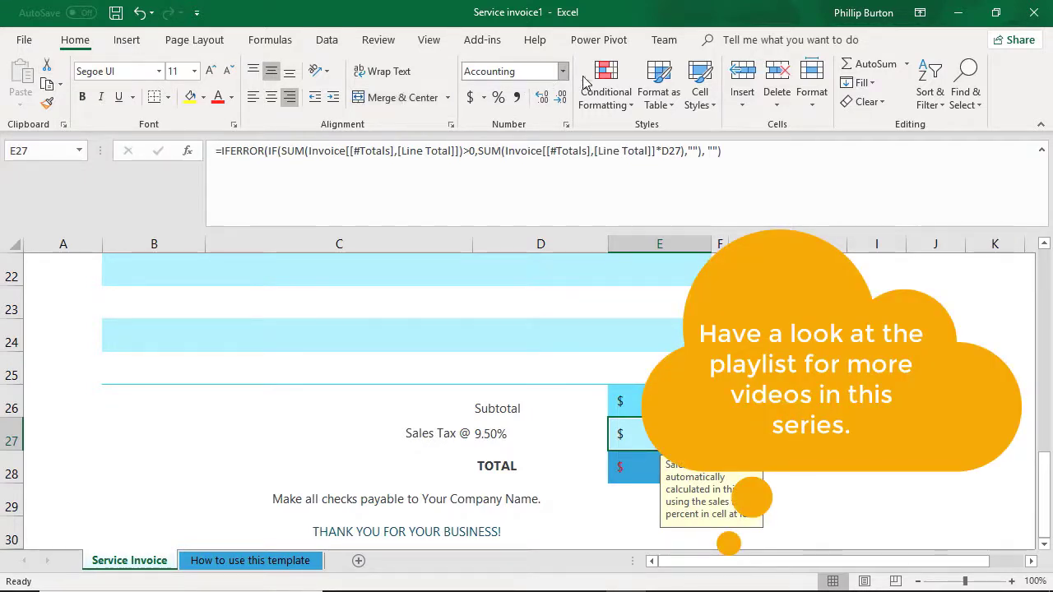
# Step: Take the workbook window out of its maximized state, widen it and position it on the desktop
pyautogui.click(997, 14)
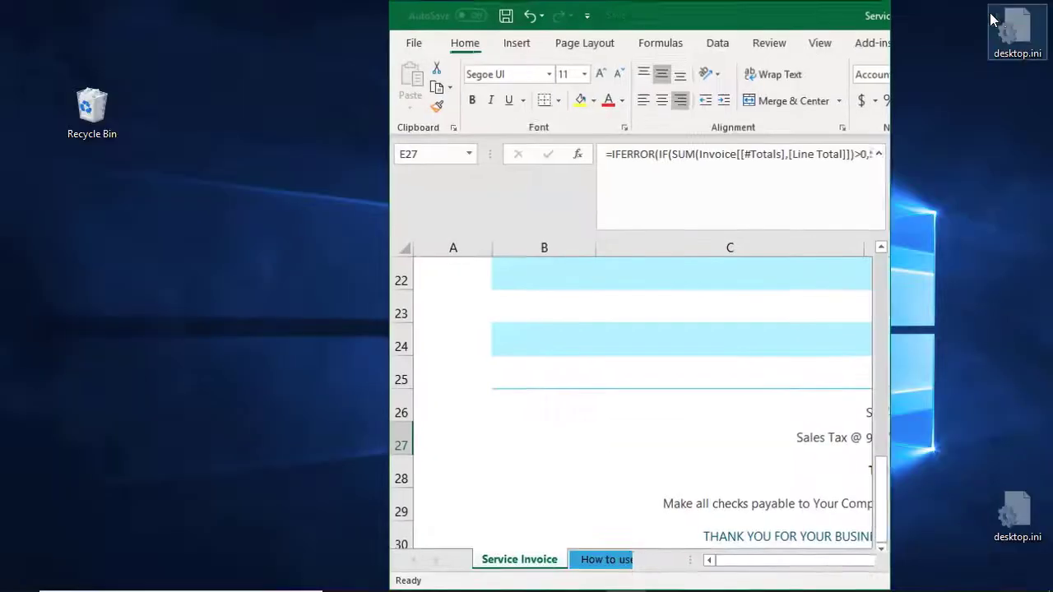
pyautogui.moveTo(613, 25); pyautogui.dragTo(57, 90)
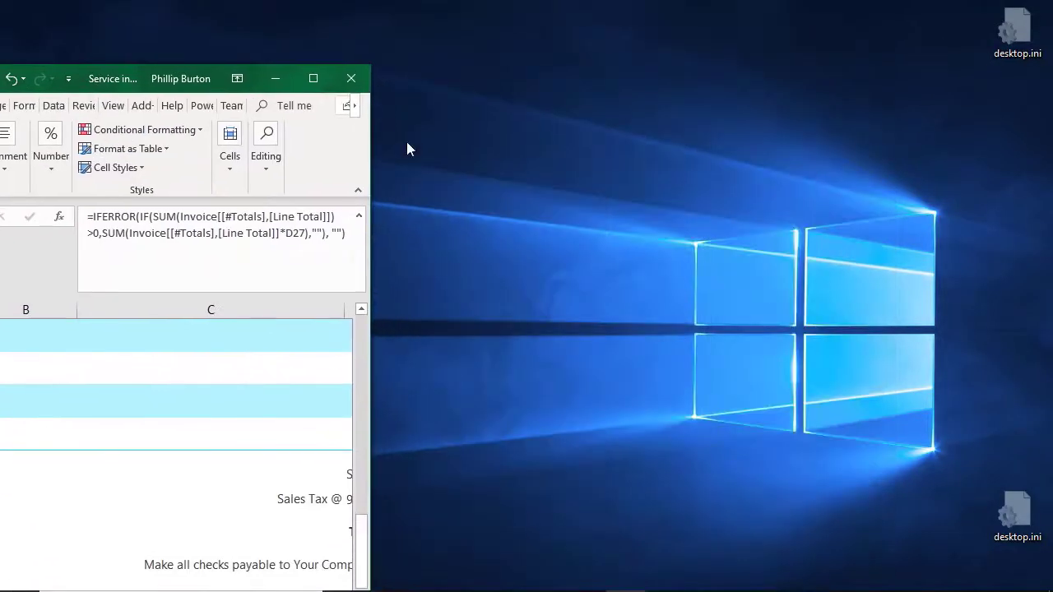
pyautogui.moveTo(369, 148); pyautogui.dragTo(947, 144)
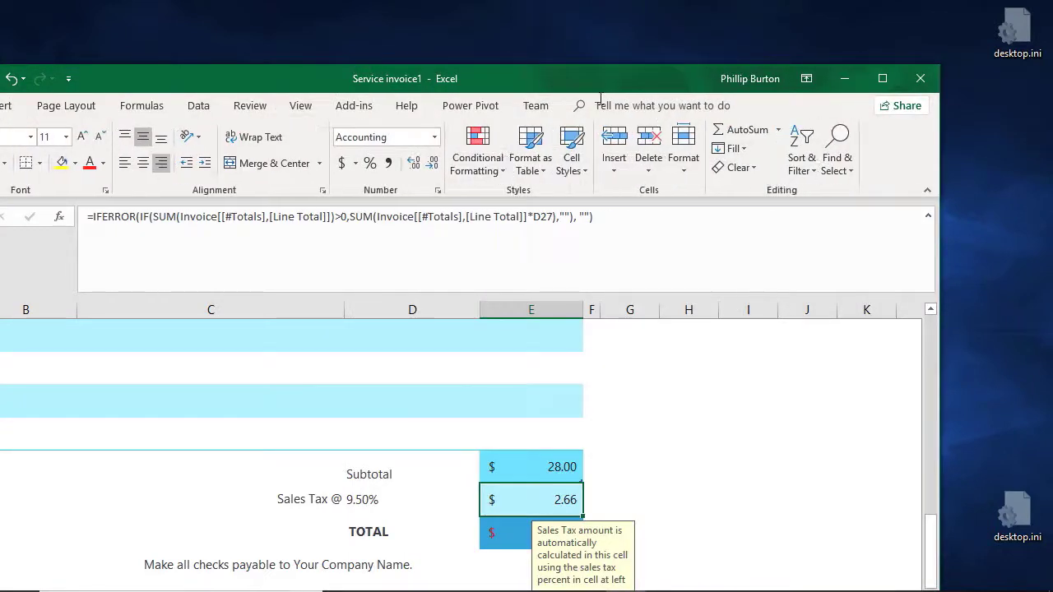
pyautogui.moveTo(638, 72); pyautogui.dragTo(758, 55)
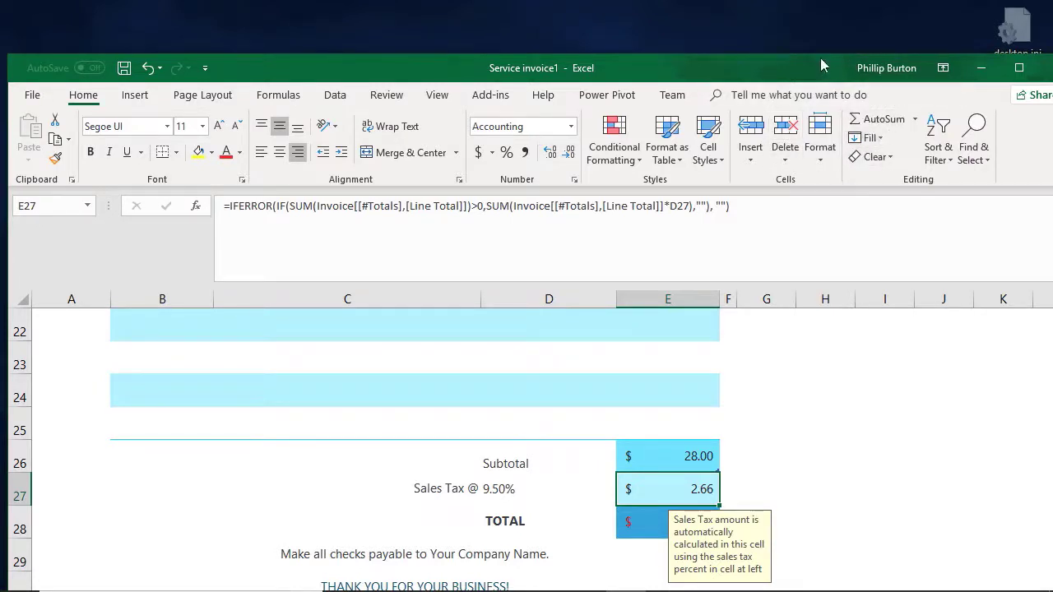
pyautogui.moveTo(820, 59); pyautogui.dragTo(795, 34)
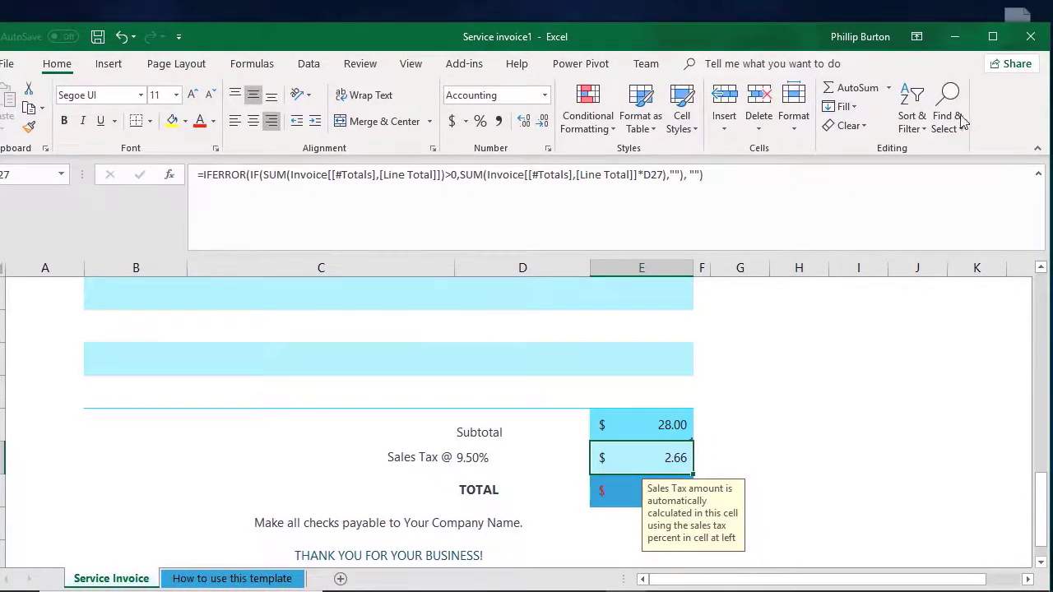
# Step: Narrow the workbook window to collapse the command groups, view the Font group's commands, and maximize the window again
pyautogui.moveTo(1048, 129); pyautogui.dragTo(937, 132)
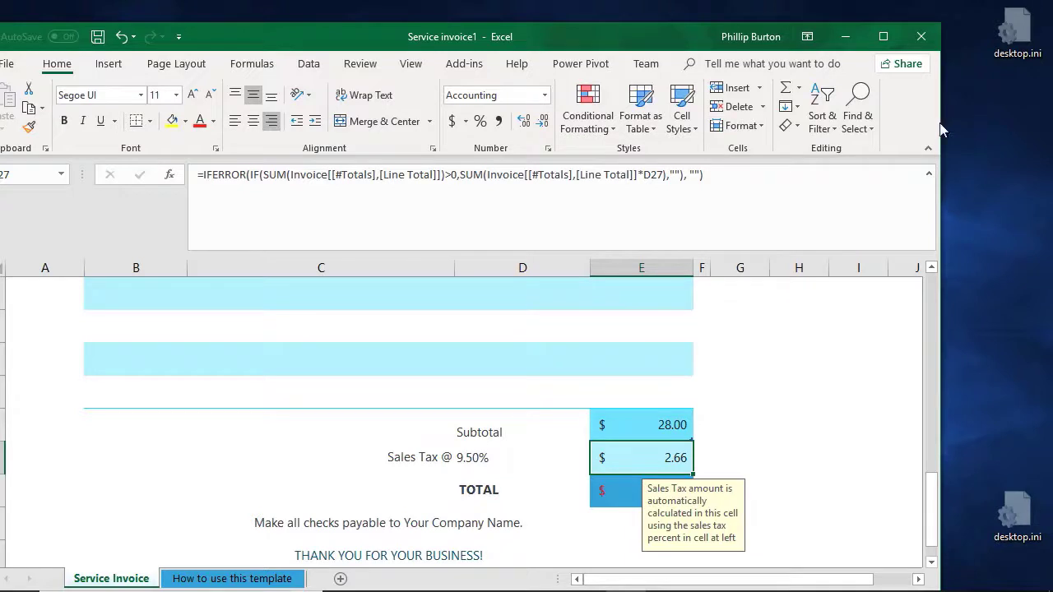
pyautogui.moveTo(940, 123); pyautogui.dragTo(403, 150)
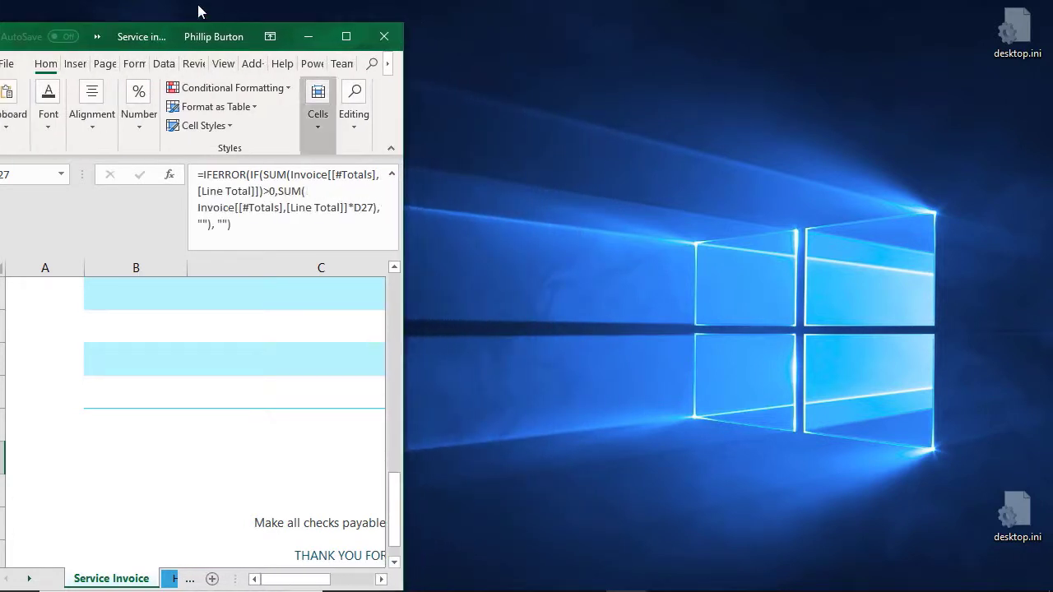
pyautogui.moveTo(163, 38); pyautogui.dragTo(219, 31)
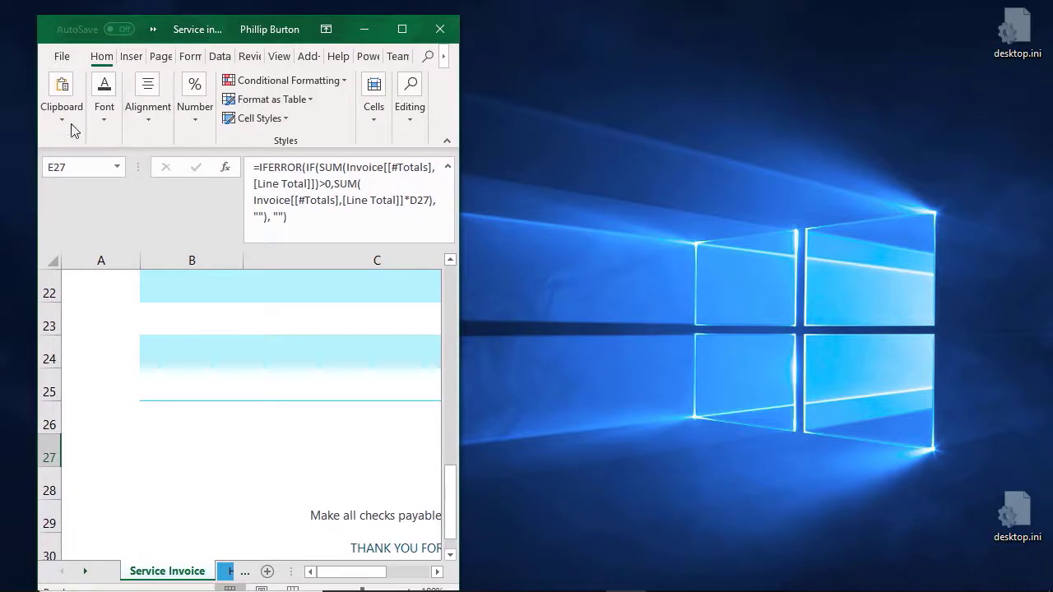
pyautogui.click(102, 120)
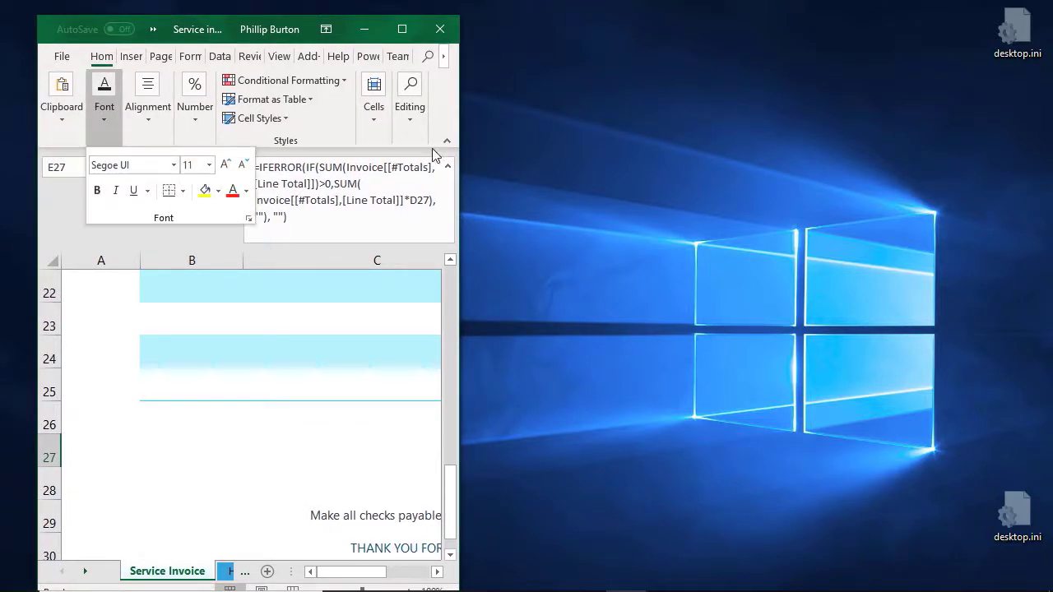
pyautogui.click(441, 100)
pyautogui.click(402, 29)
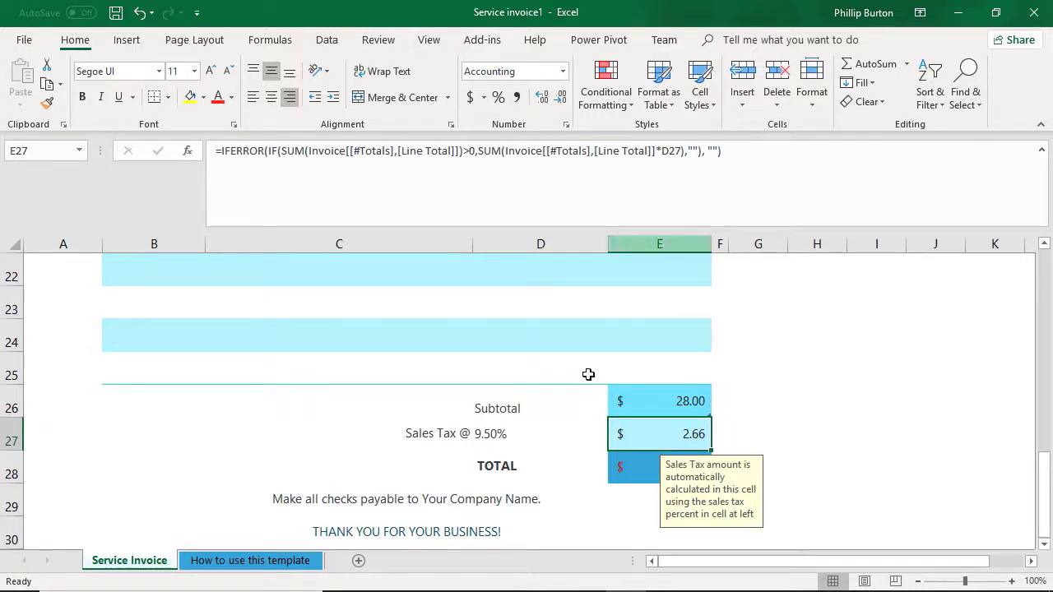
# Step: Select empty Unit Price cells D24 and D23 inside the invoice table, and empty cell H24 outside it, to compare the available tools
pyautogui.click(540, 321)
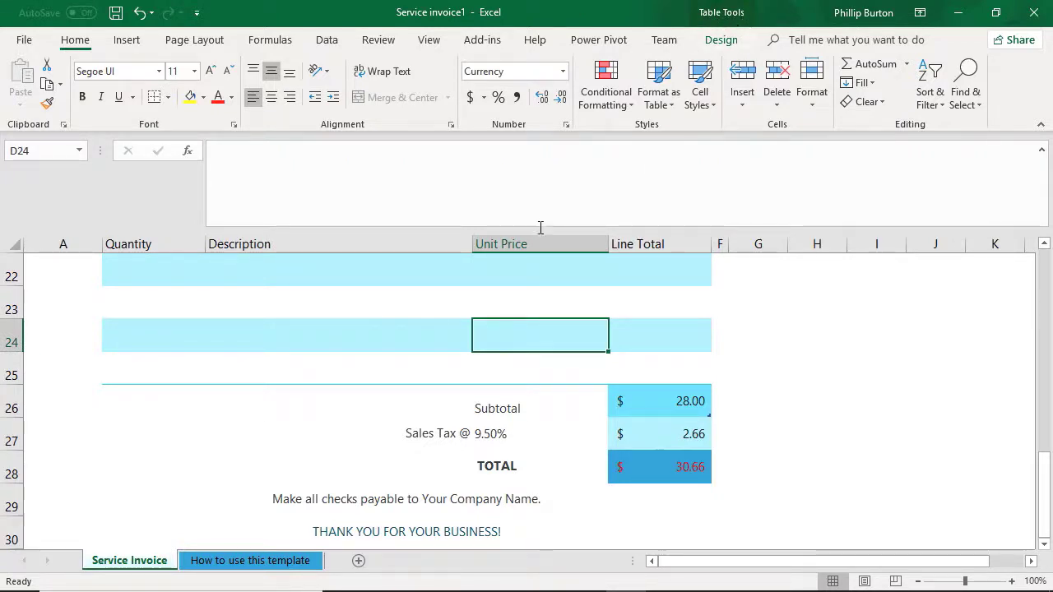
pyautogui.click(556, 303)
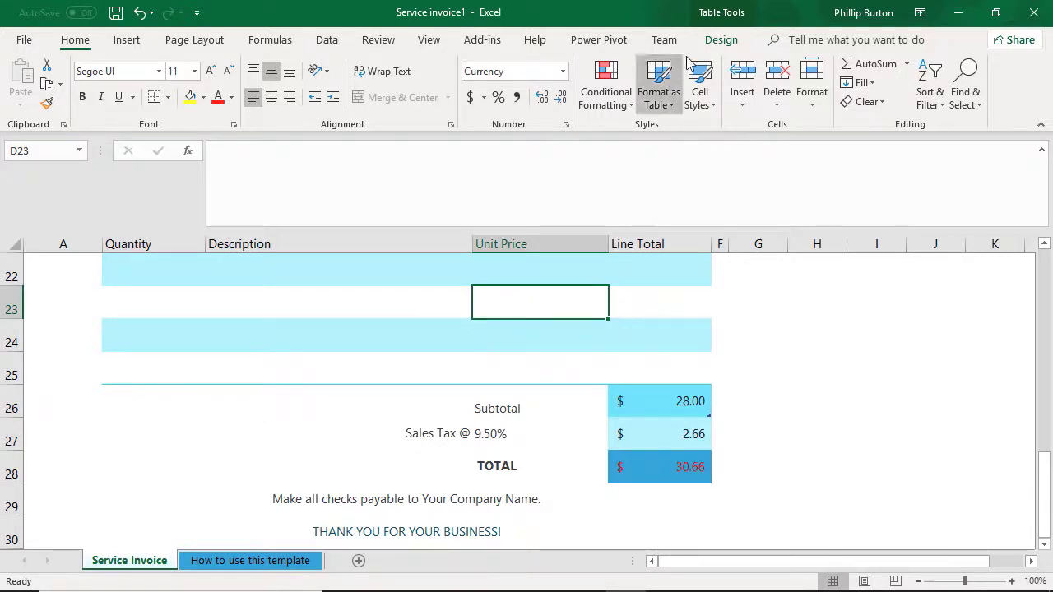
pyautogui.click(815, 329)
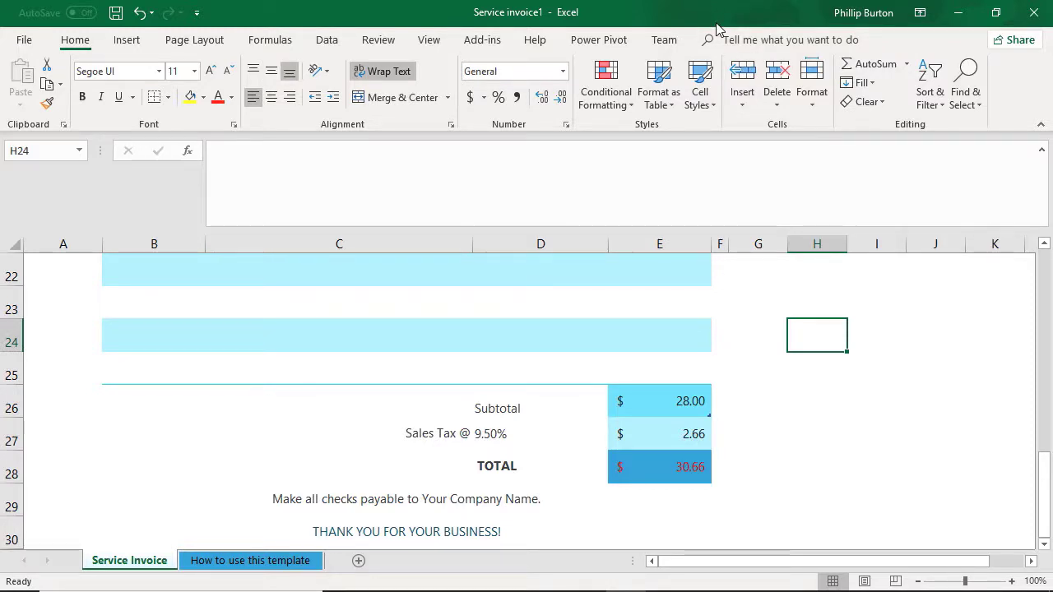
# Step: Select the logo picture over cell A1 and view its picture formatting commands
pyautogui.scroll(7, 705, 354)
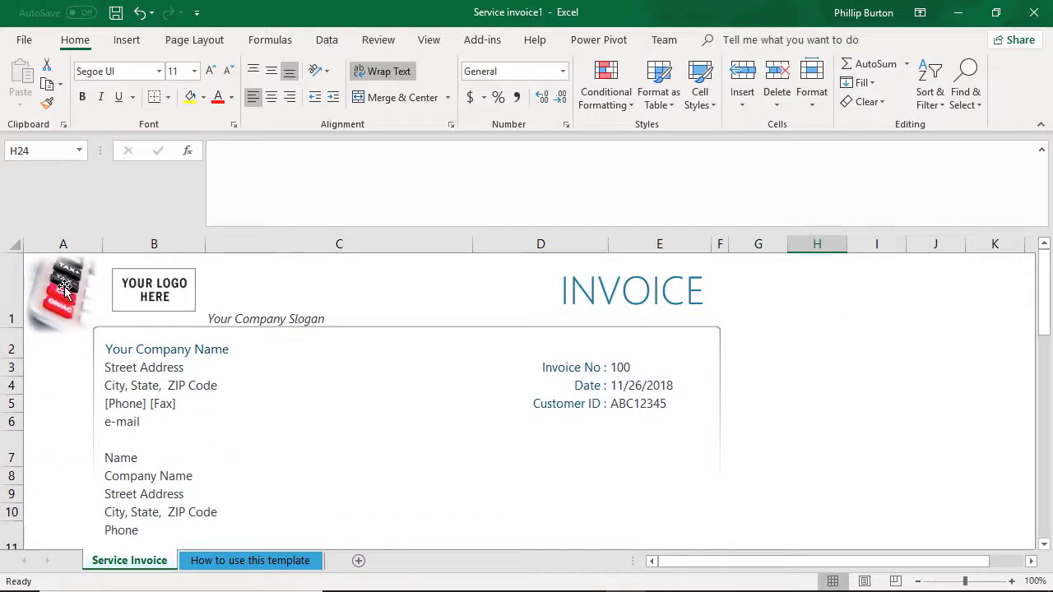
pyautogui.click(64, 290)
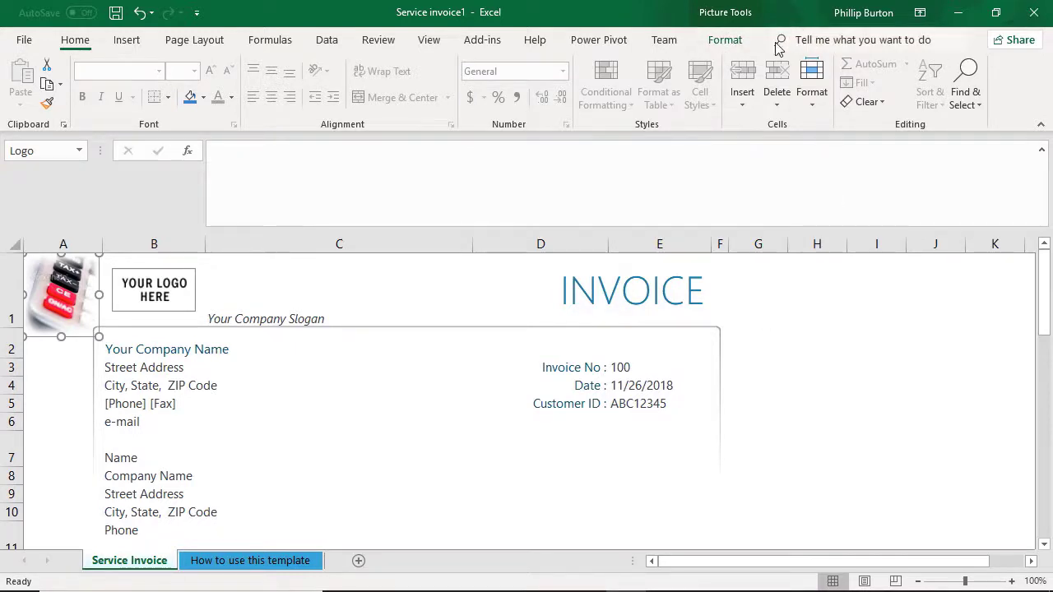
pyautogui.click(724, 40)
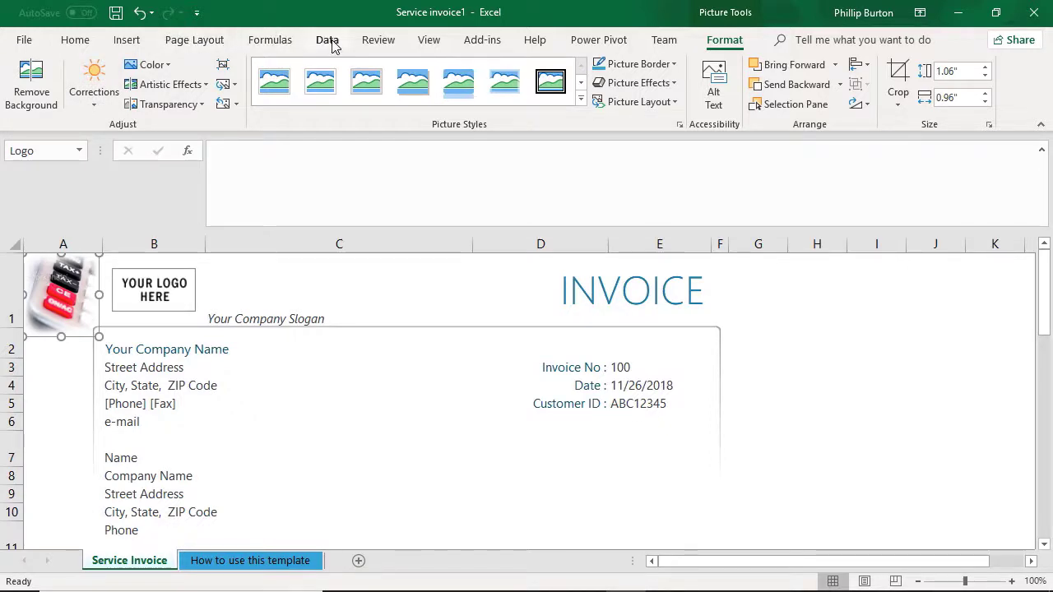
# Step: Look over the Home, Insert and Page Layout commands while the logo picture is selected
pyautogui.click(85, 46)
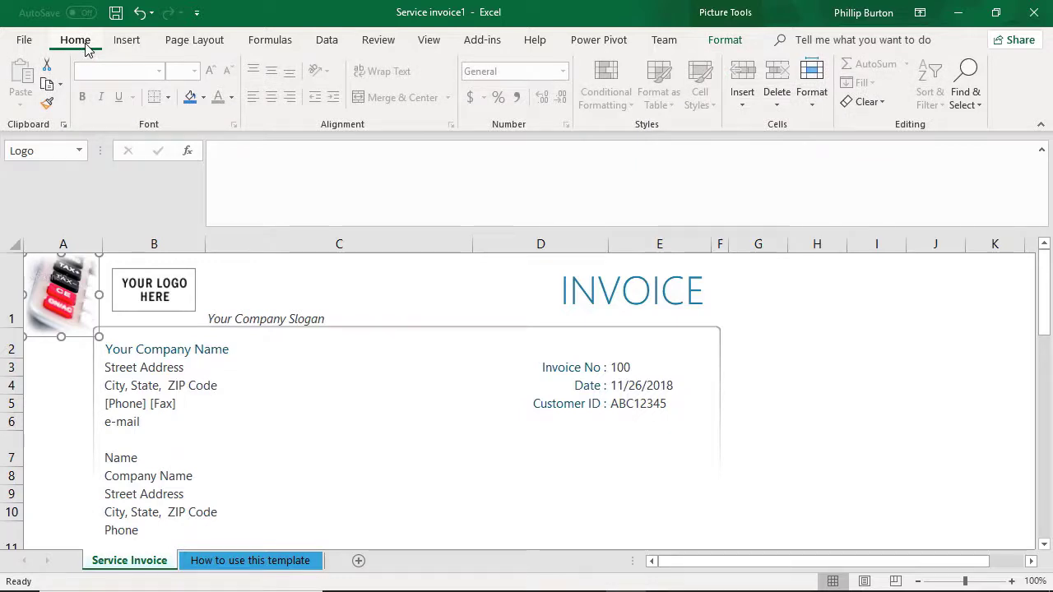
pyautogui.click(123, 43)
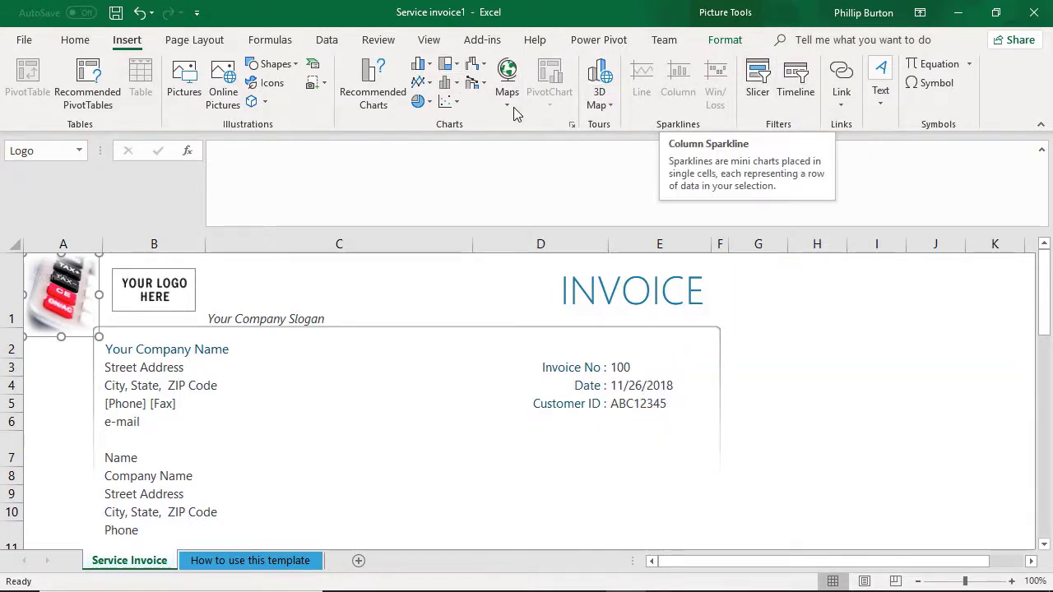
pyautogui.click(195, 41)
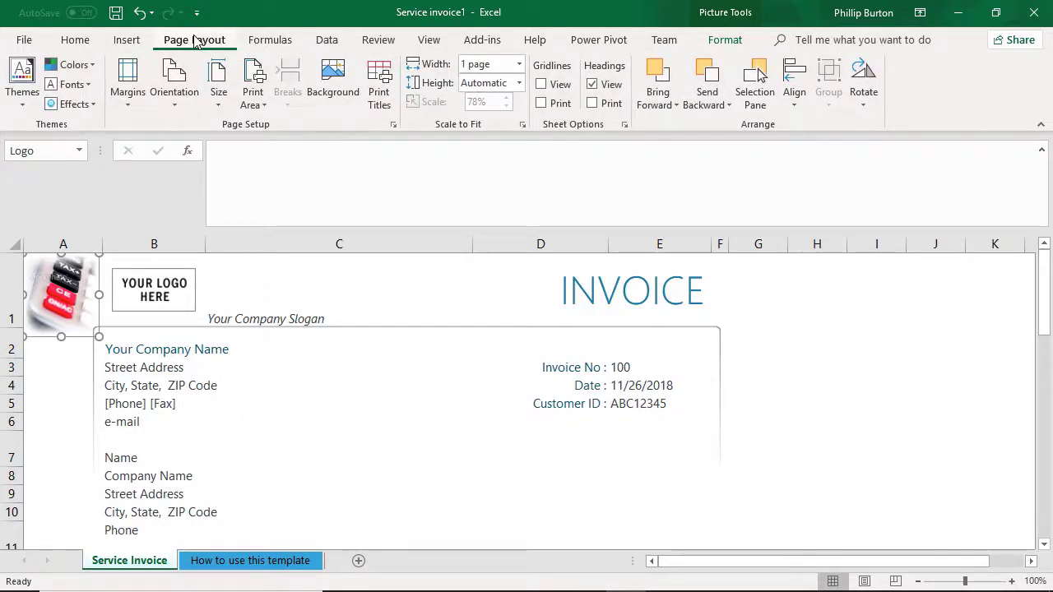
# Step: Look over the Formulas, Data, Review and View commands while the logo picture is selected
pyautogui.click(263, 43)
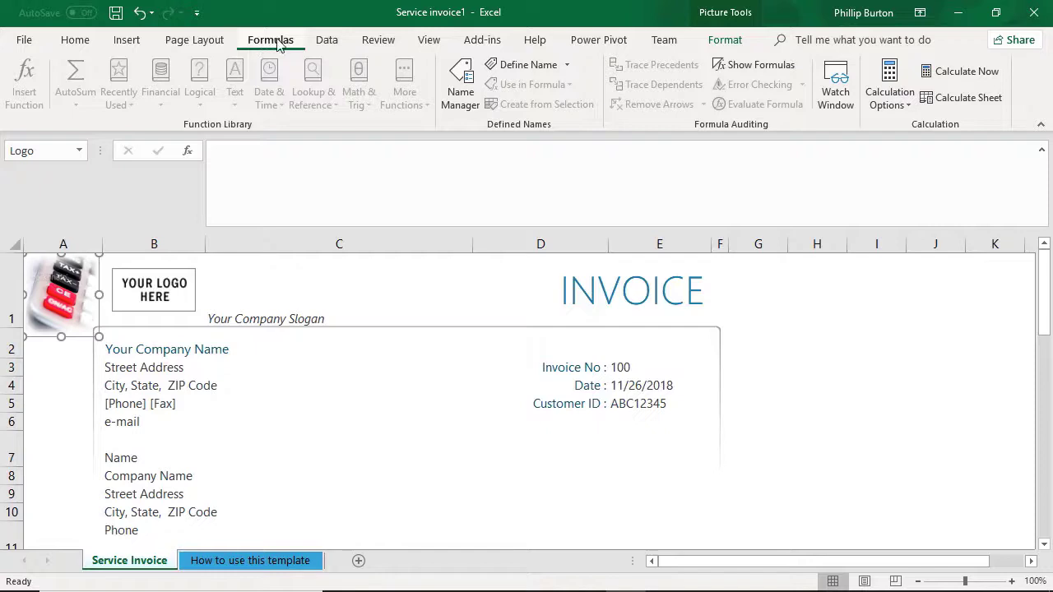
pyautogui.click(323, 43)
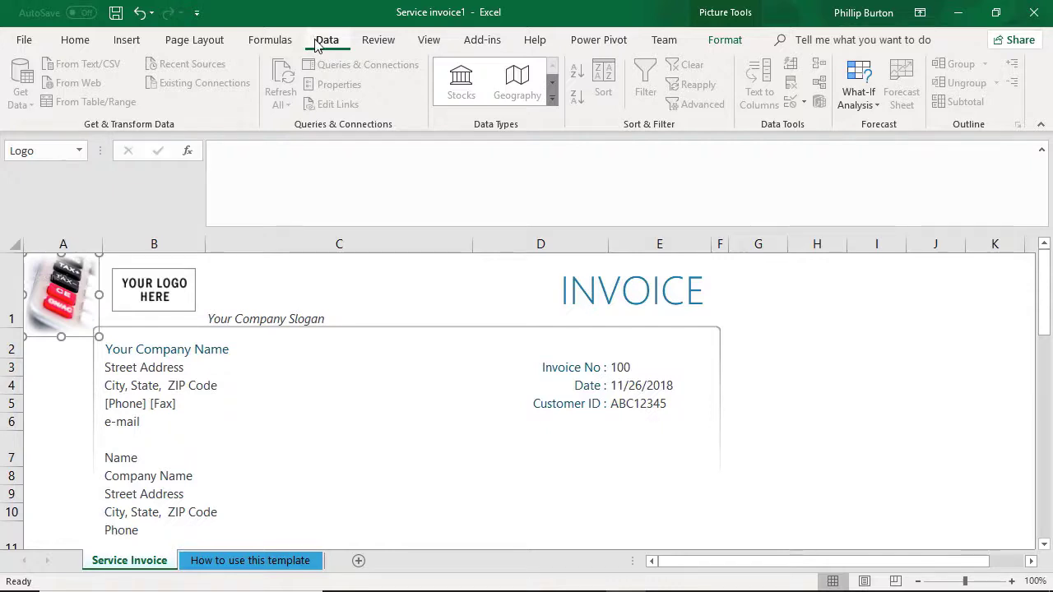
pyautogui.click(385, 45)
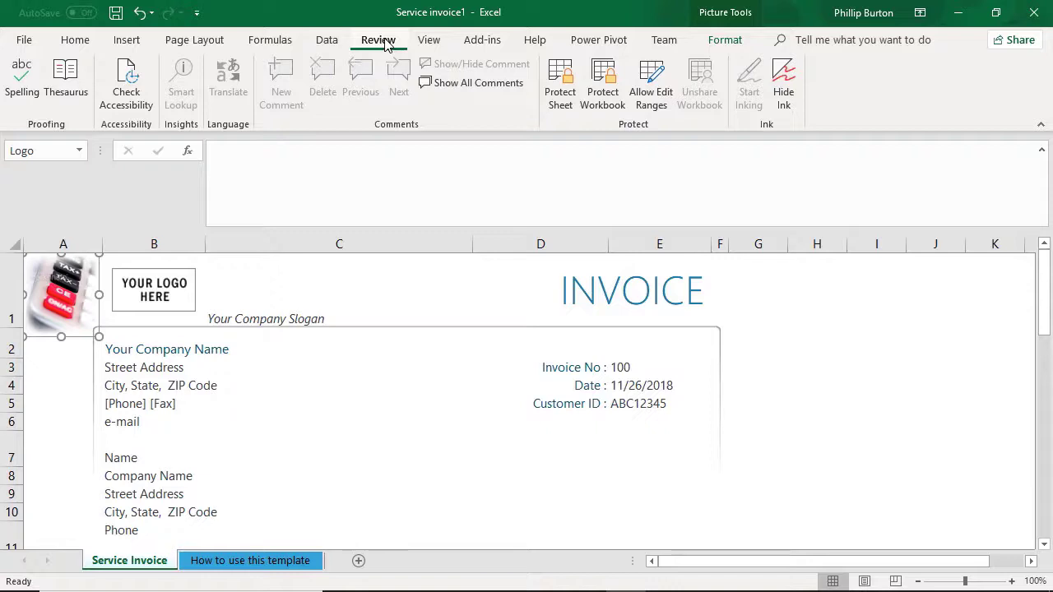
pyautogui.click(429, 40)
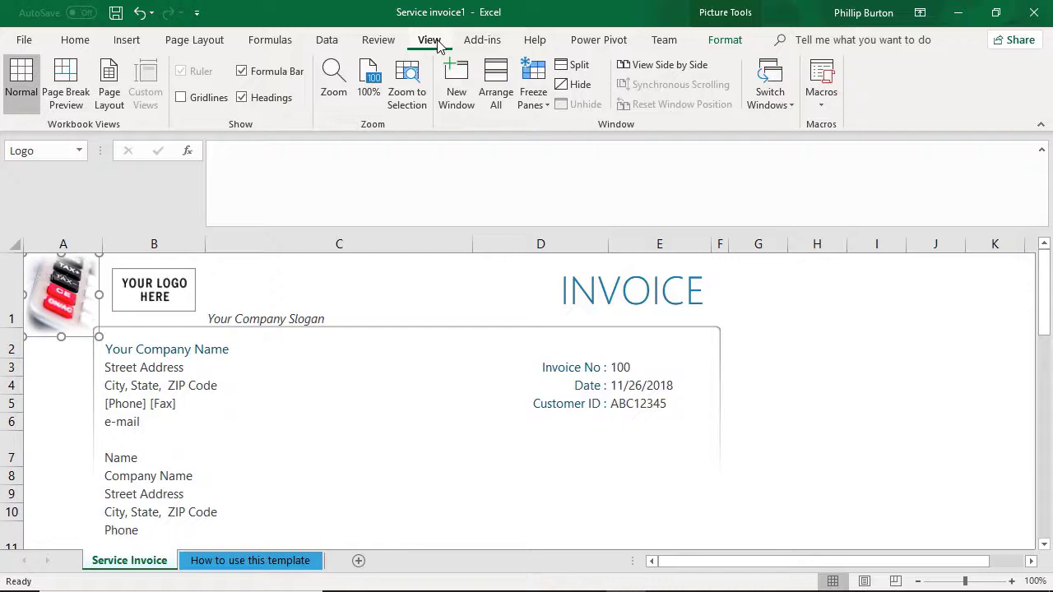
# Step: Revisit the Insert and Home commands, and deselect the logo picture by selecting empty cell G2 beside the invoice
pyautogui.click(124, 40)
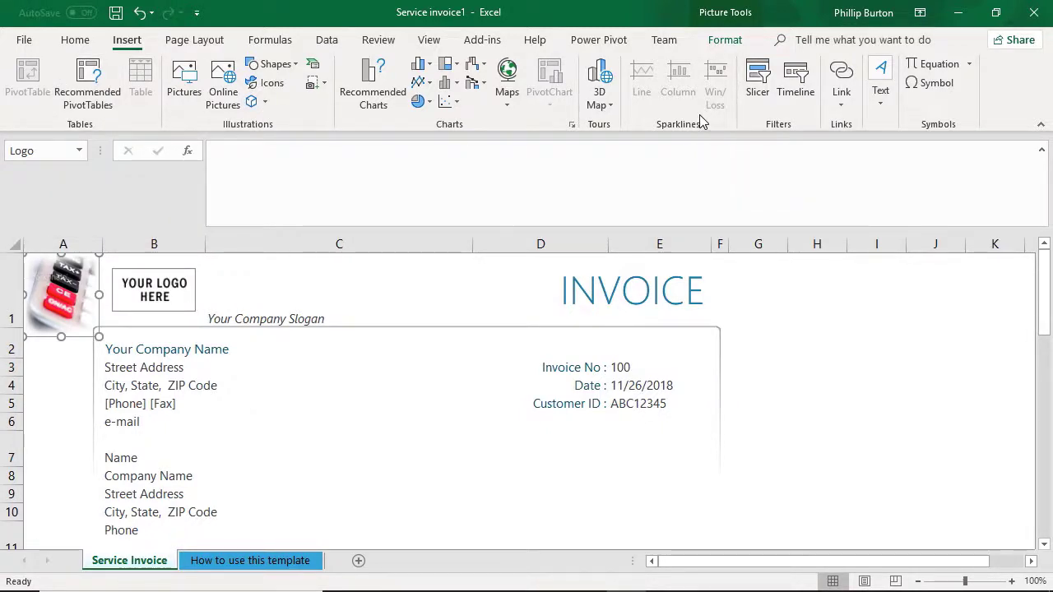
pyautogui.click(80, 46)
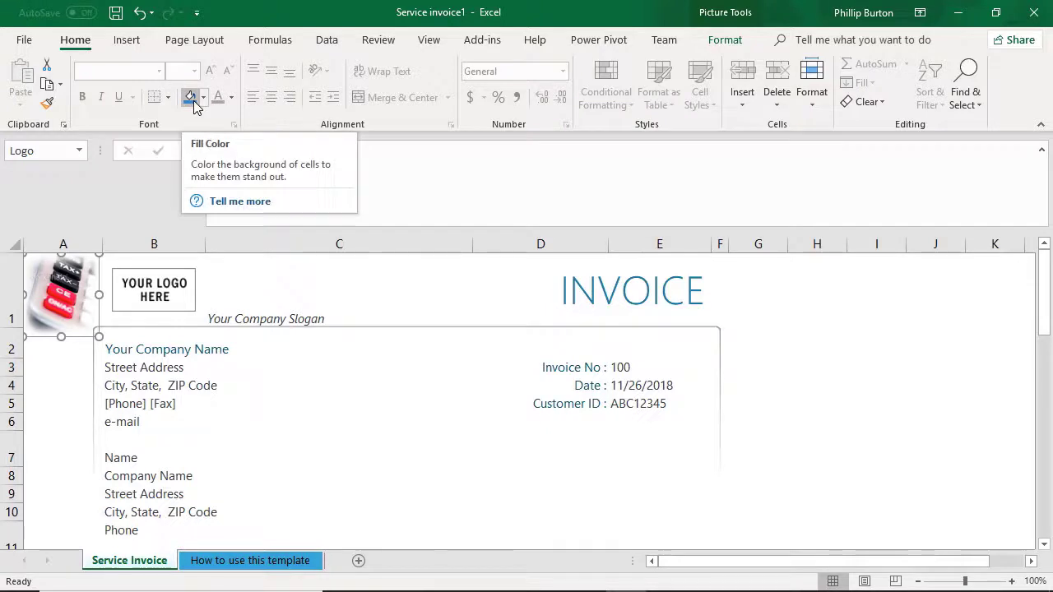
pyautogui.click(781, 345)
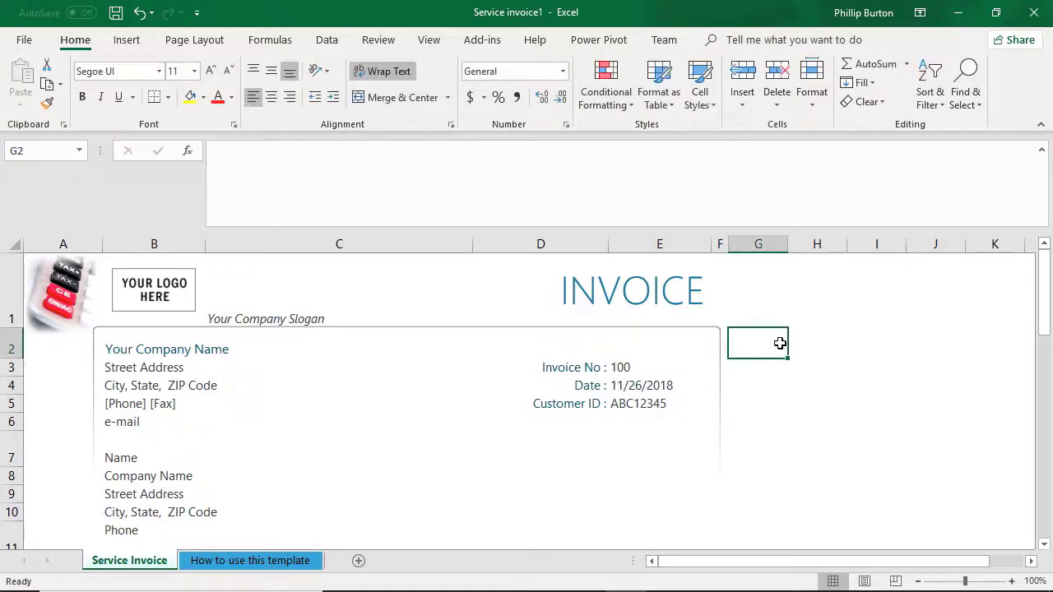